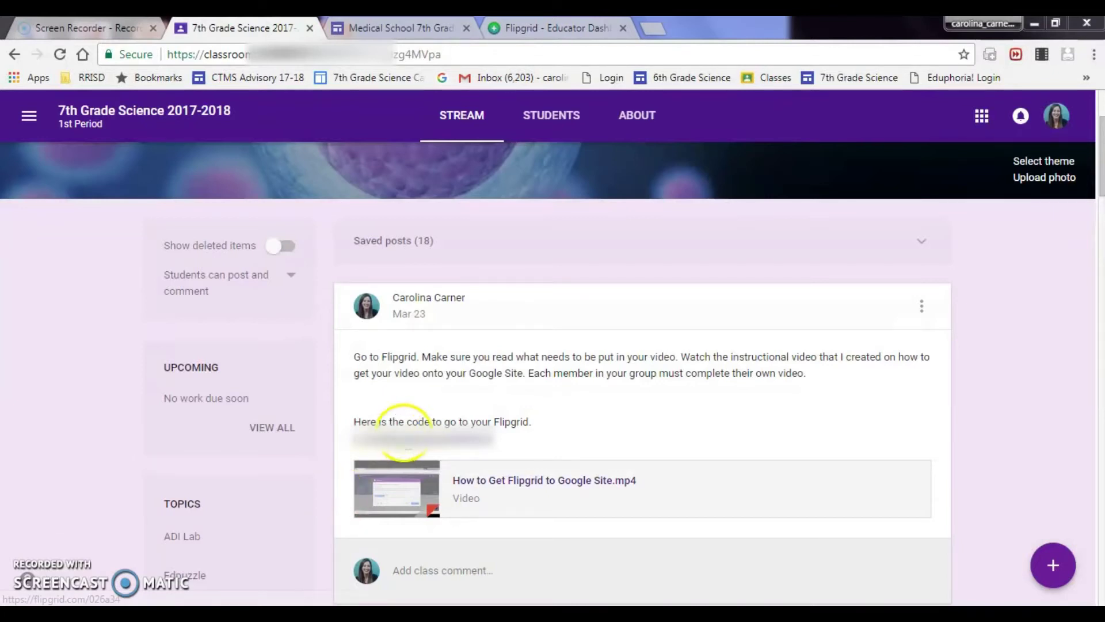
# Open the BodySystem topic from the class post's Flipgrid code and start a new video response
pyautogui.click(403, 438)
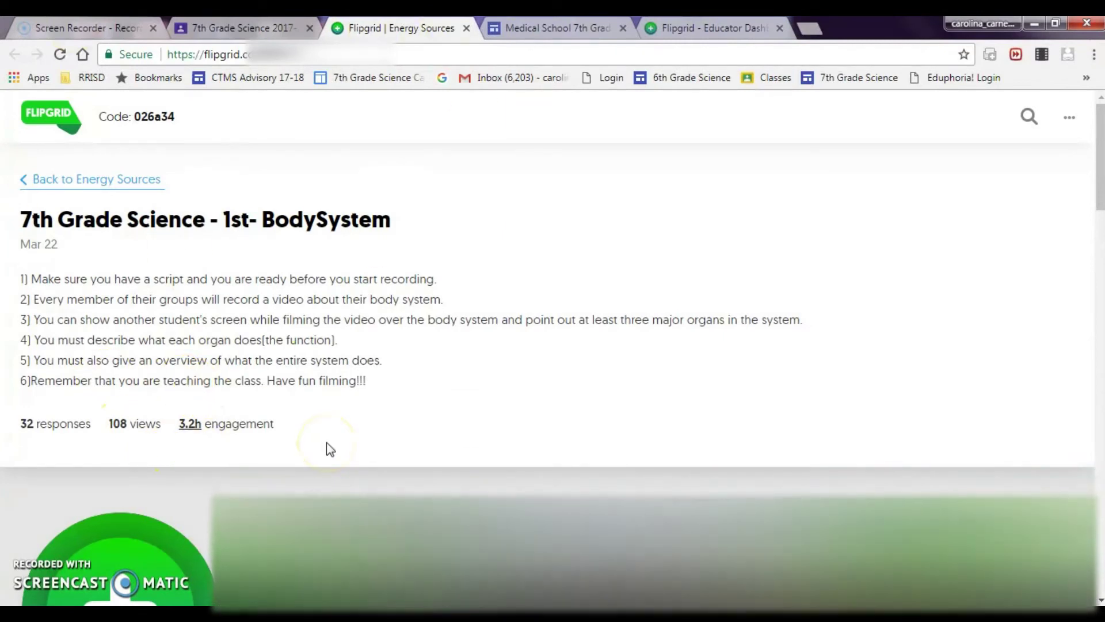
pyautogui.scroll(-2, 122, 528)
pyautogui.click(121, 527)
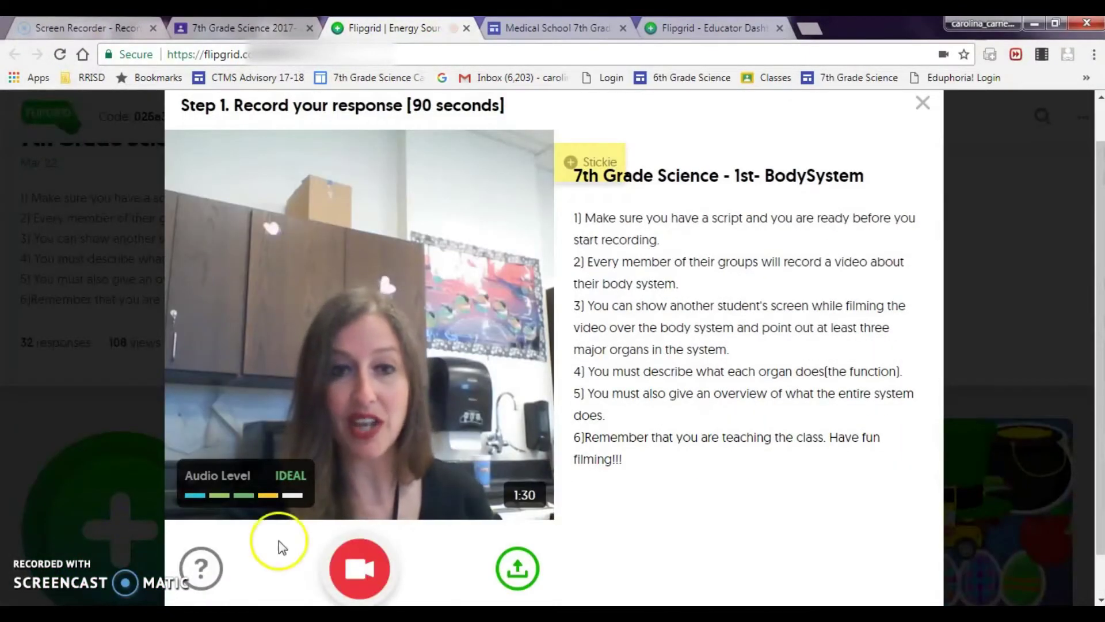
# Record a short clip, review it, and advance to the 'Snap a selfie' step
pyautogui.click(357, 563)
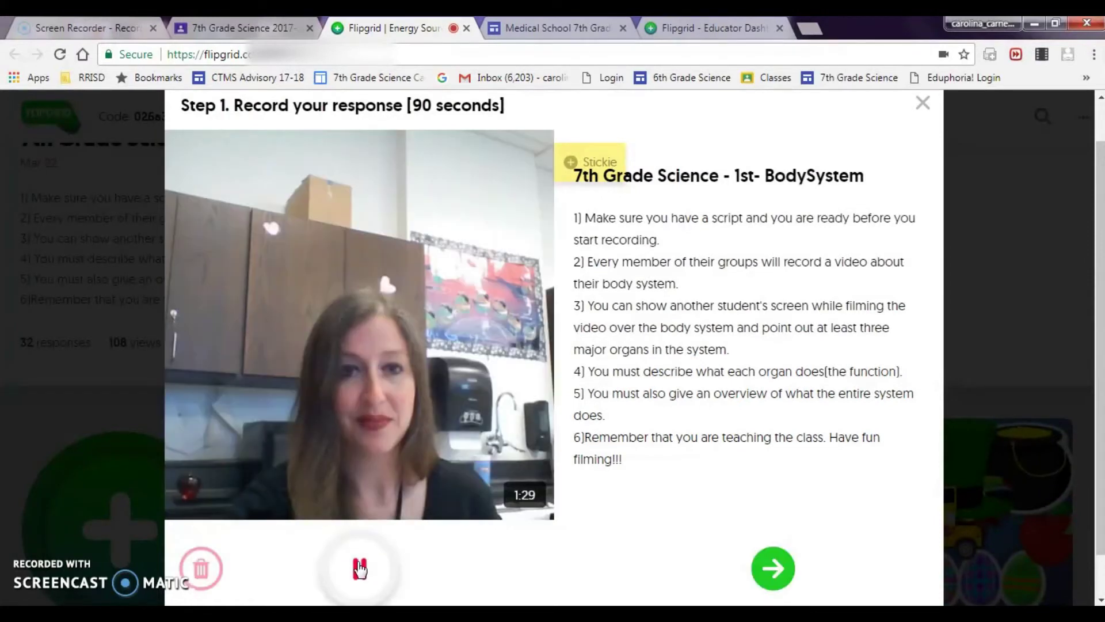
pyautogui.click(359, 568)
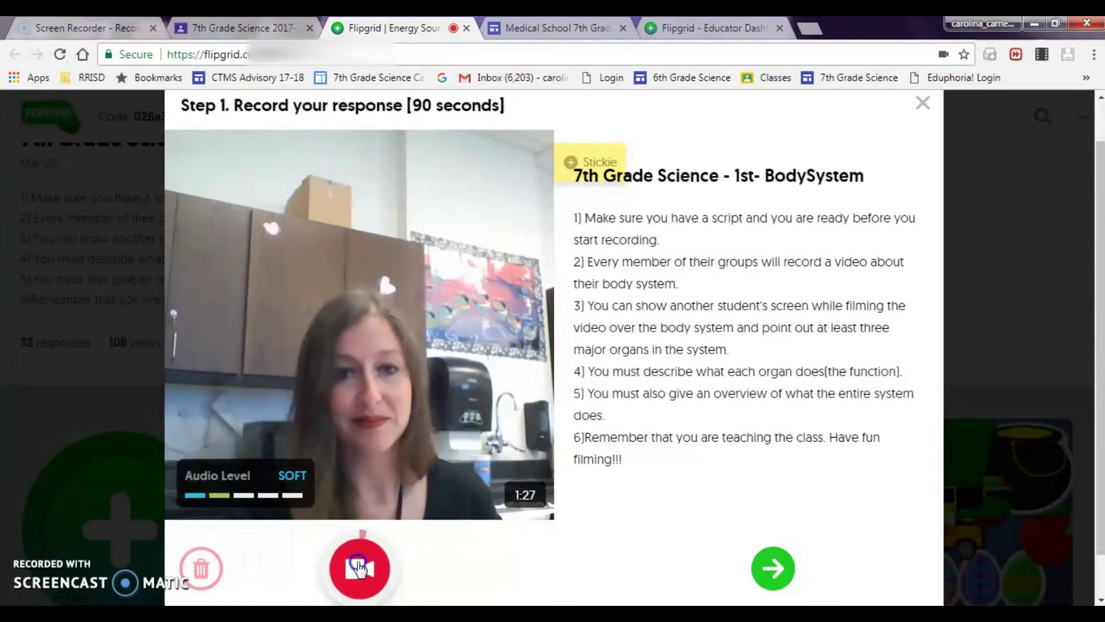
pyautogui.click(773, 576)
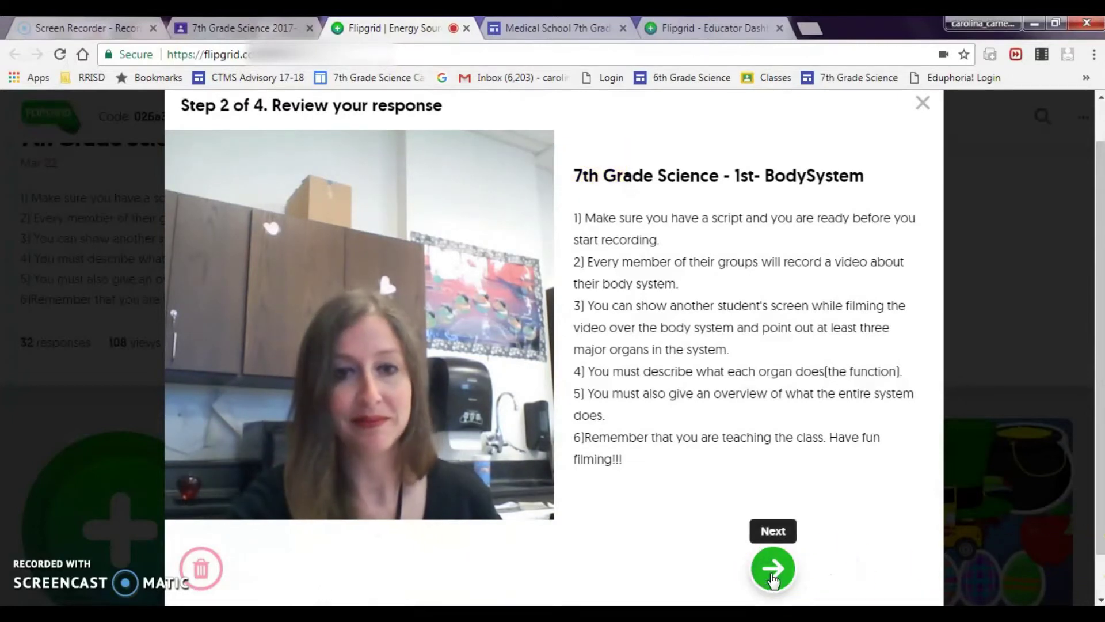
pyautogui.click(773, 575)
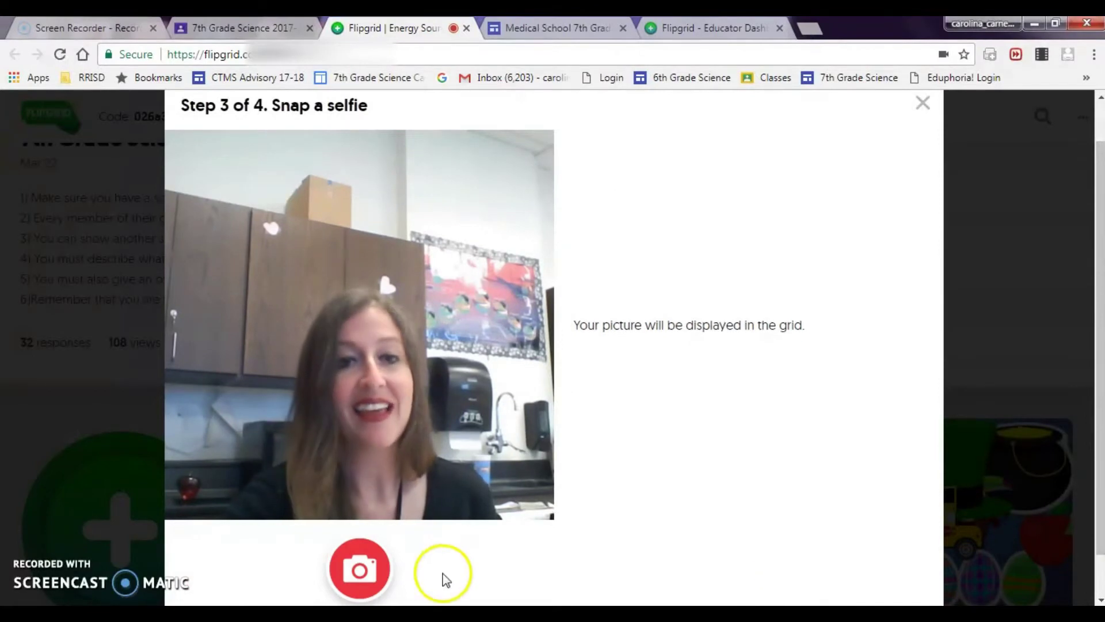
# Snap the selfie and add a bunny sticker, shrinking it over the picture
pyautogui.click(362, 568)
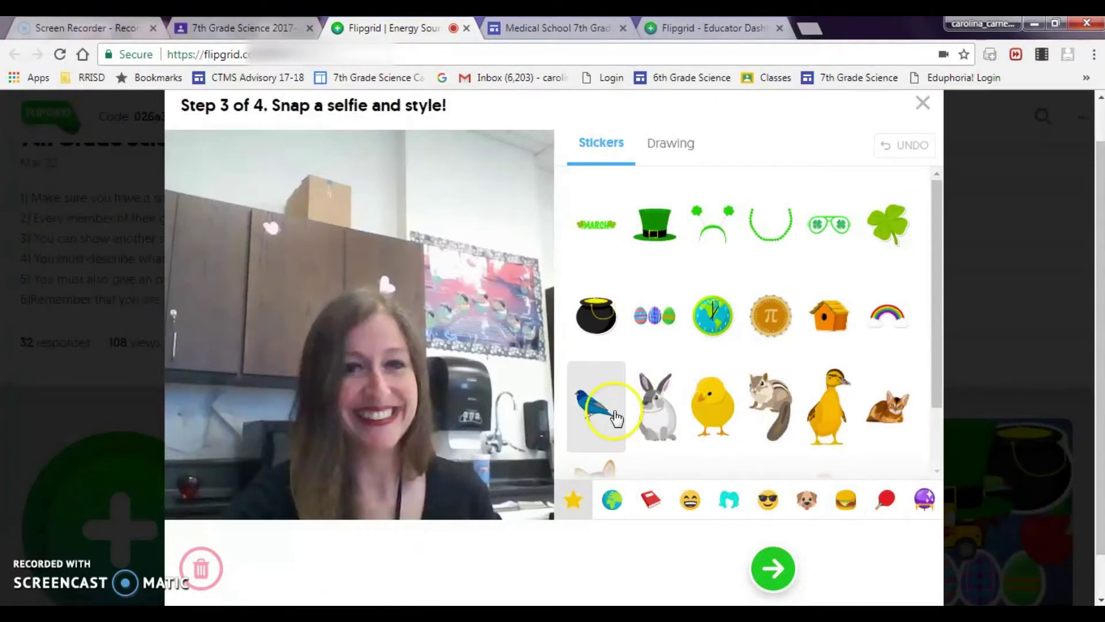
pyautogui.click(654, 400)
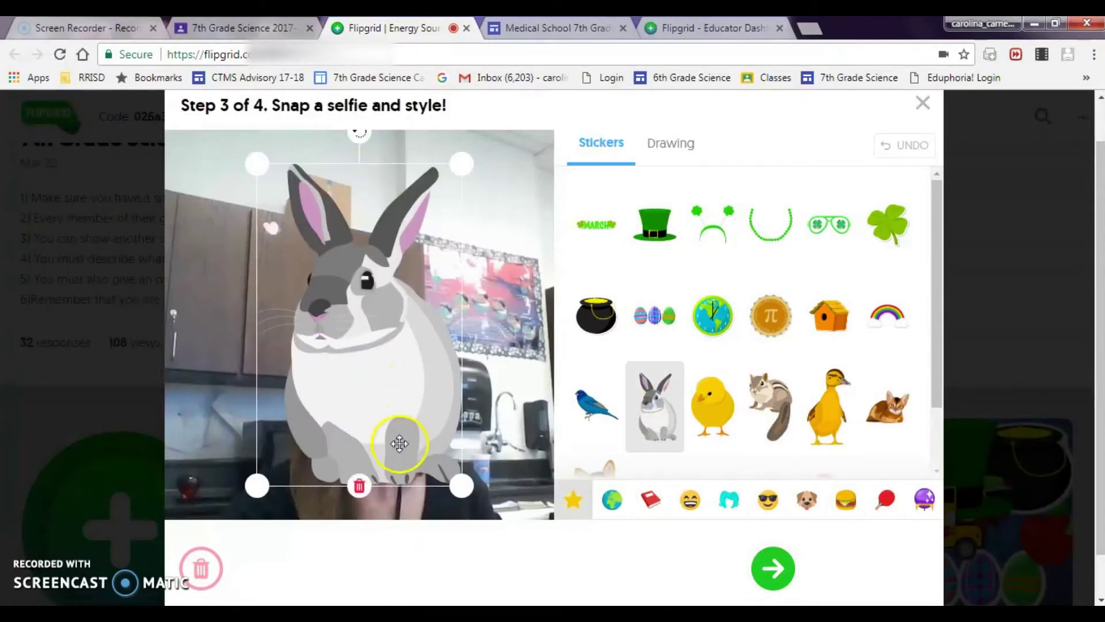
pyautogui.moveTo(458, 485); pyautogui.dragTo(320, 262)
# Upload the response, autofill the student's first and last name, and submit the video
pyautogui.click(771, 569)
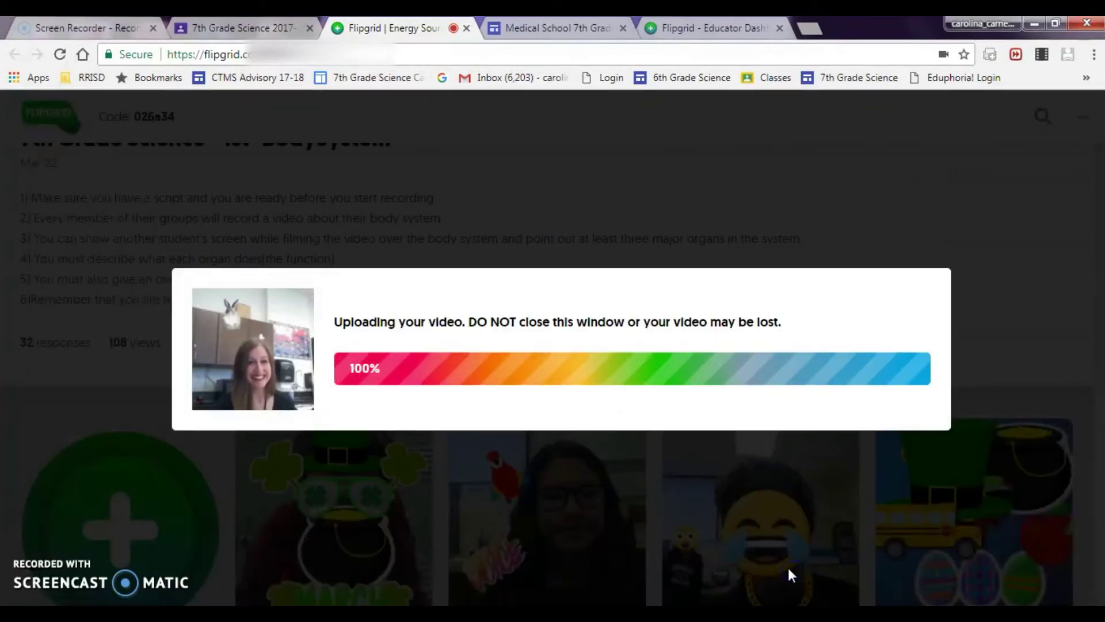
pyautogui.click(374, 212)
pyautogui.write('c')
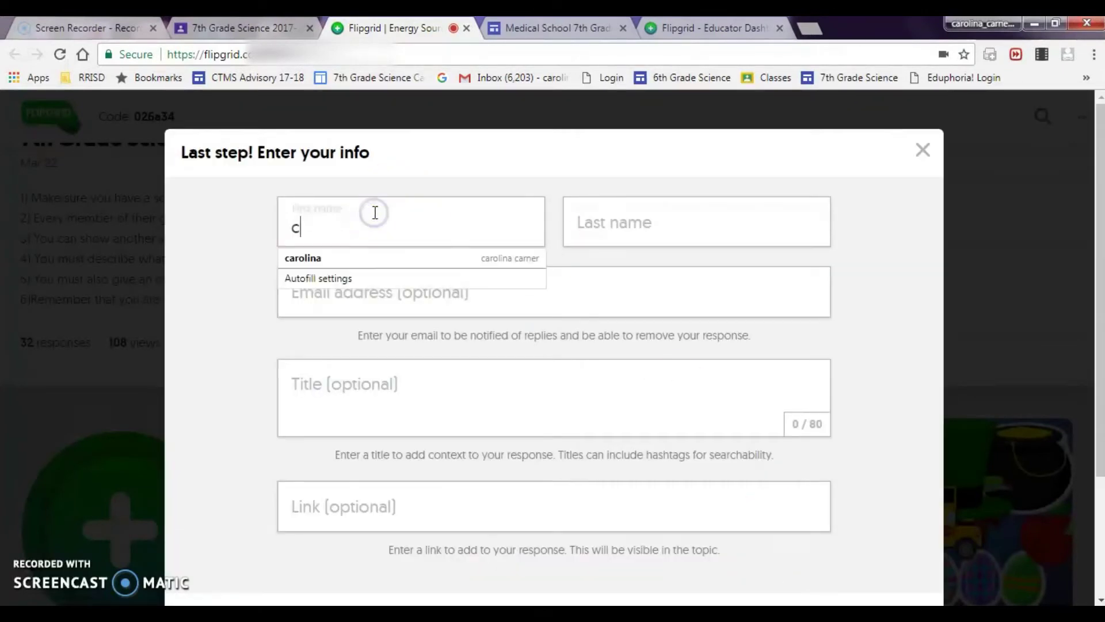
pyautogui.click(610, 209)
pyautogui.write('c')
pyautogui.scroll(-3, 599, 242)
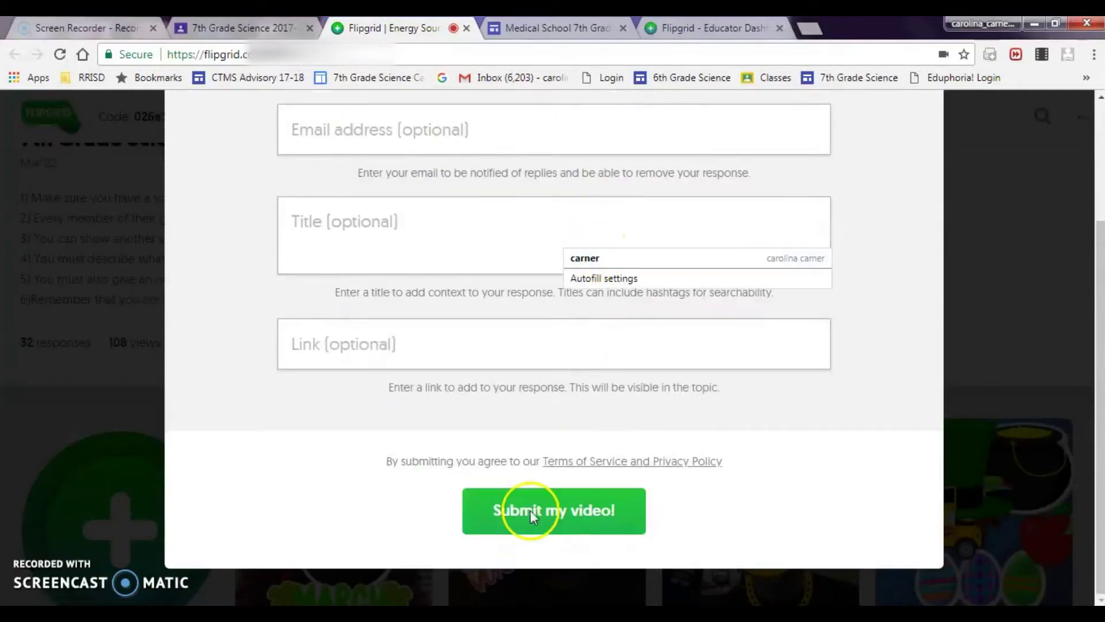
pyautogui.click(539, 522)
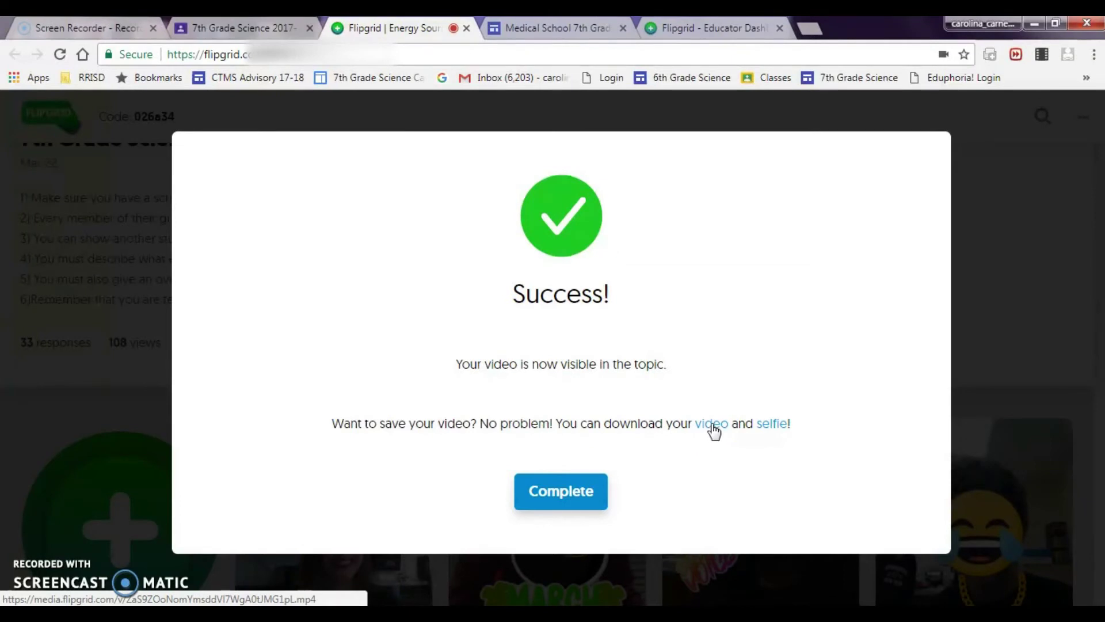
# Open the submitted video in its own tab, replay it, and download the .mp4
pyautogui.click(712, 425)
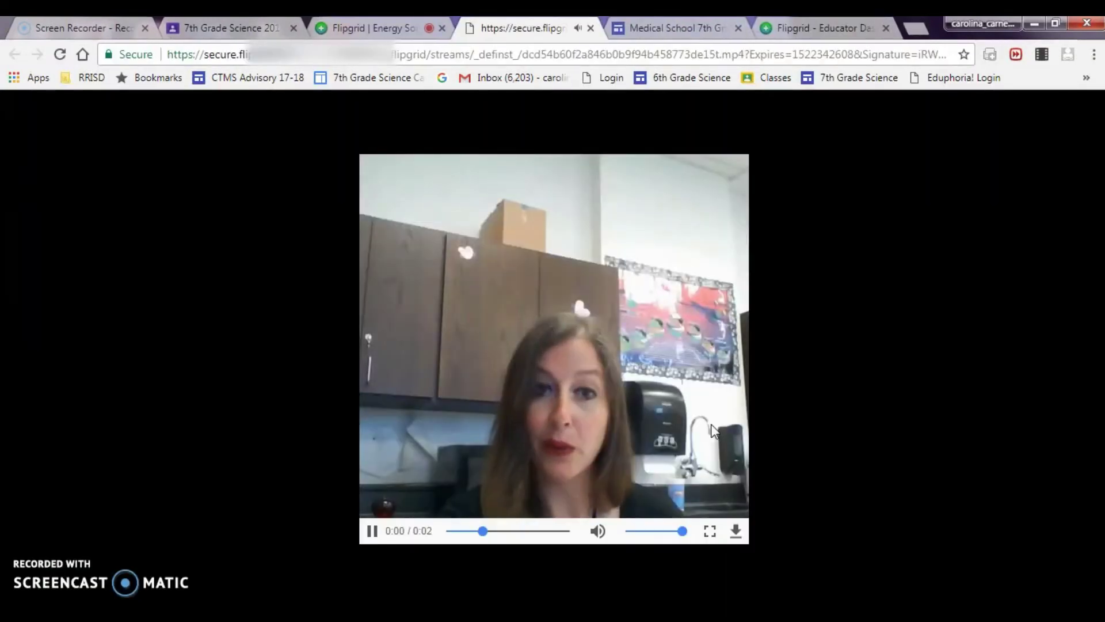
pyautogui.click(370, 533)
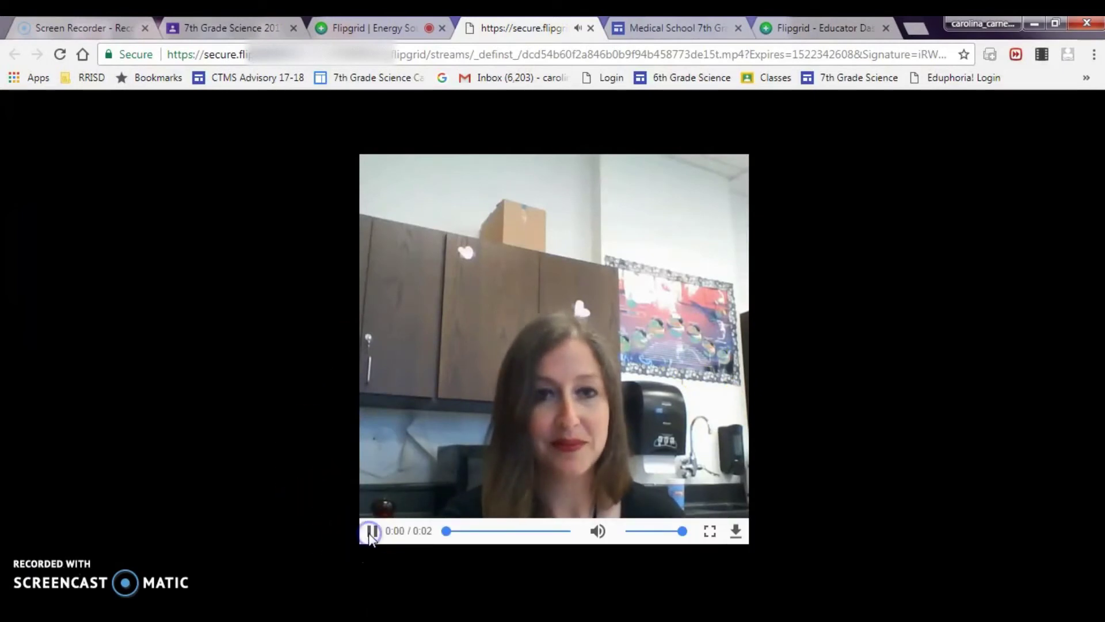
pyautogui.click(735, 530)
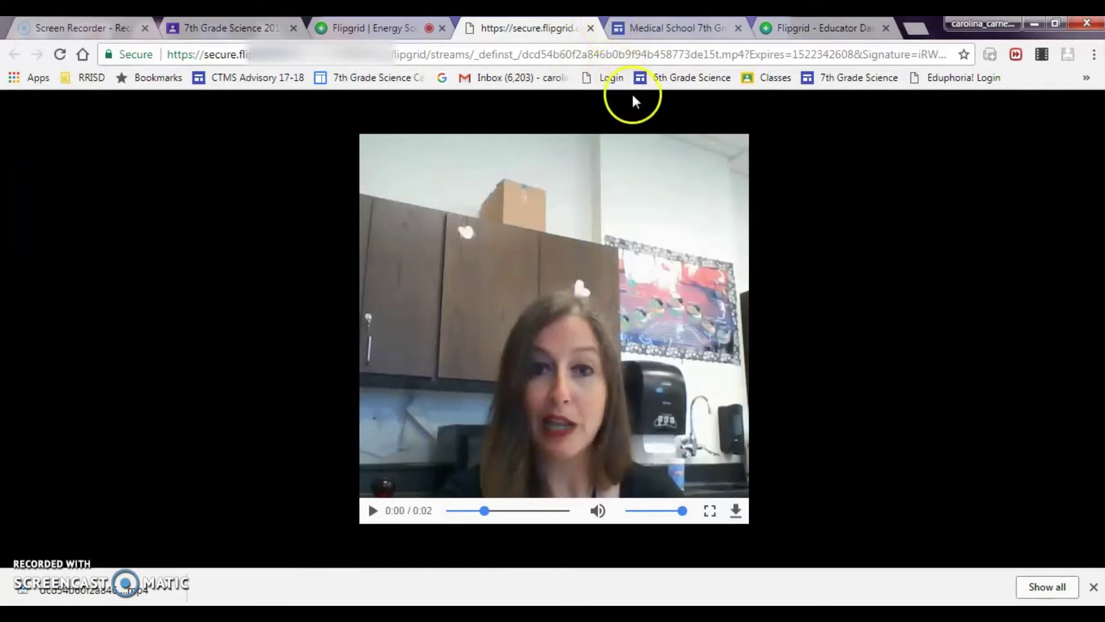
# Open Google Drive in a new tab and expand the My Drive add-files menu
pyautogui.click(917, 29)
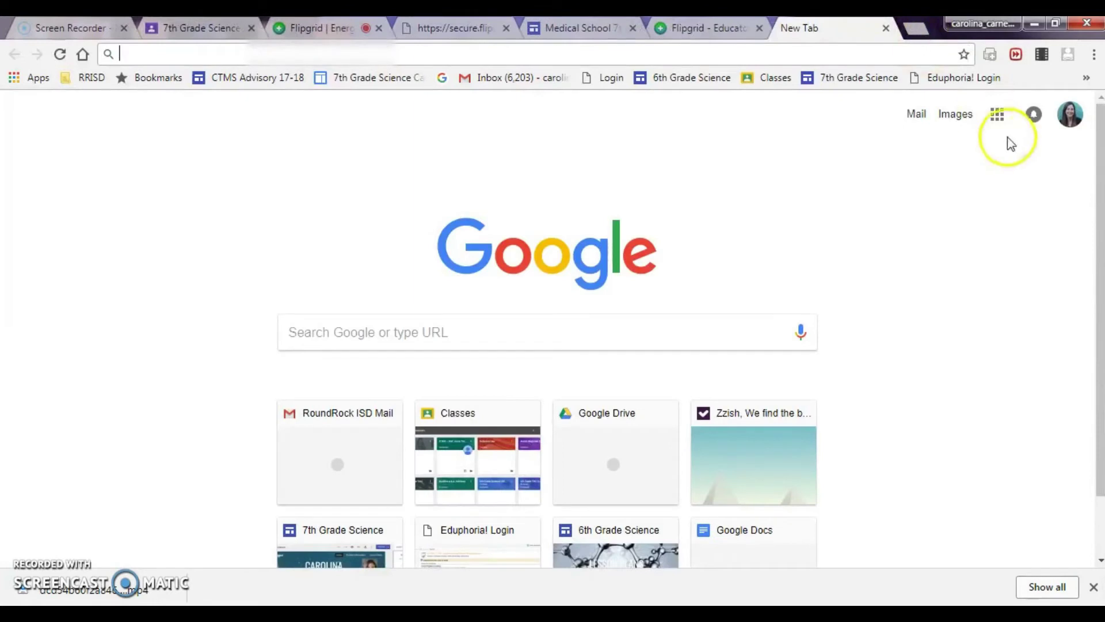
pyautogui.click(1002, 118)
pyautogui.click(1019, 287)
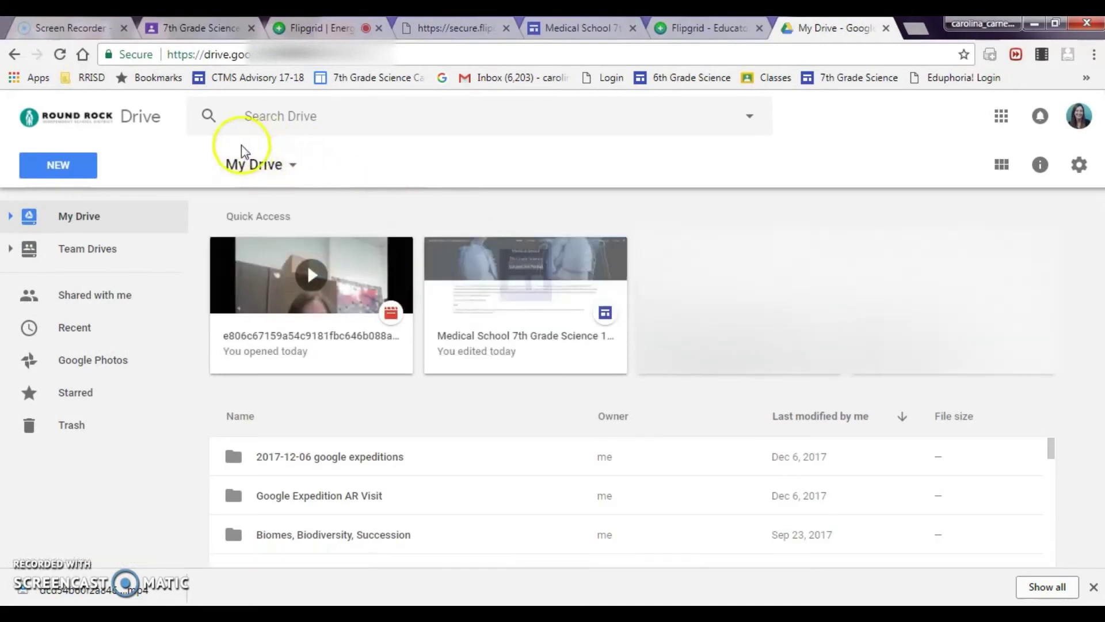
pyautogui.click(264, 165)
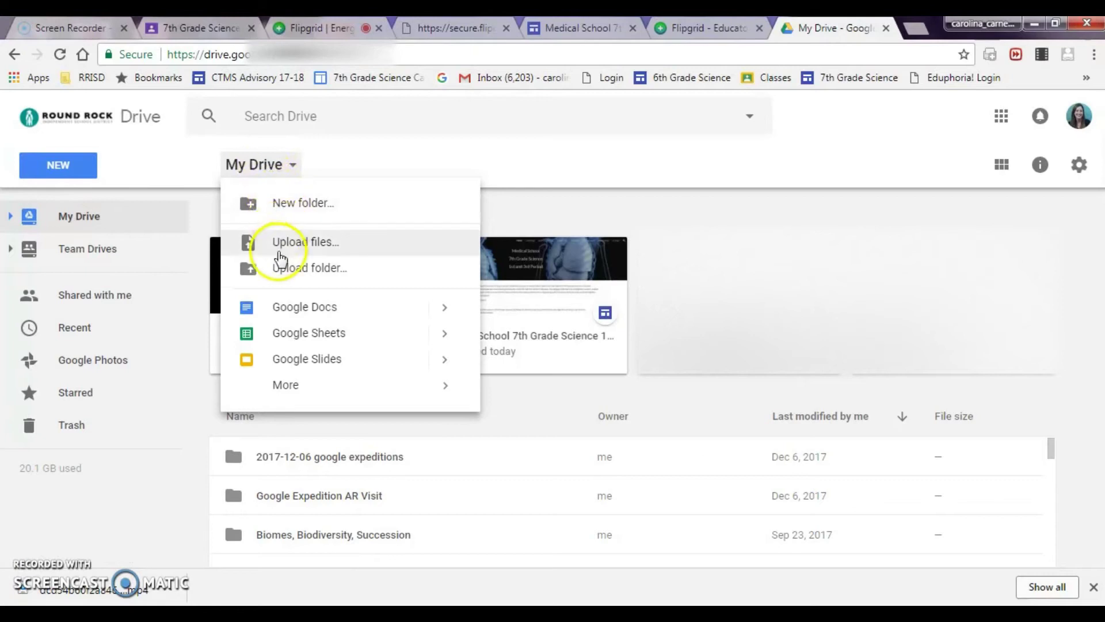
# Replace the 'e8' search with 'dc' in the Open dialog and upload the matching mp4 recording
pyautogui.click(284, 244)
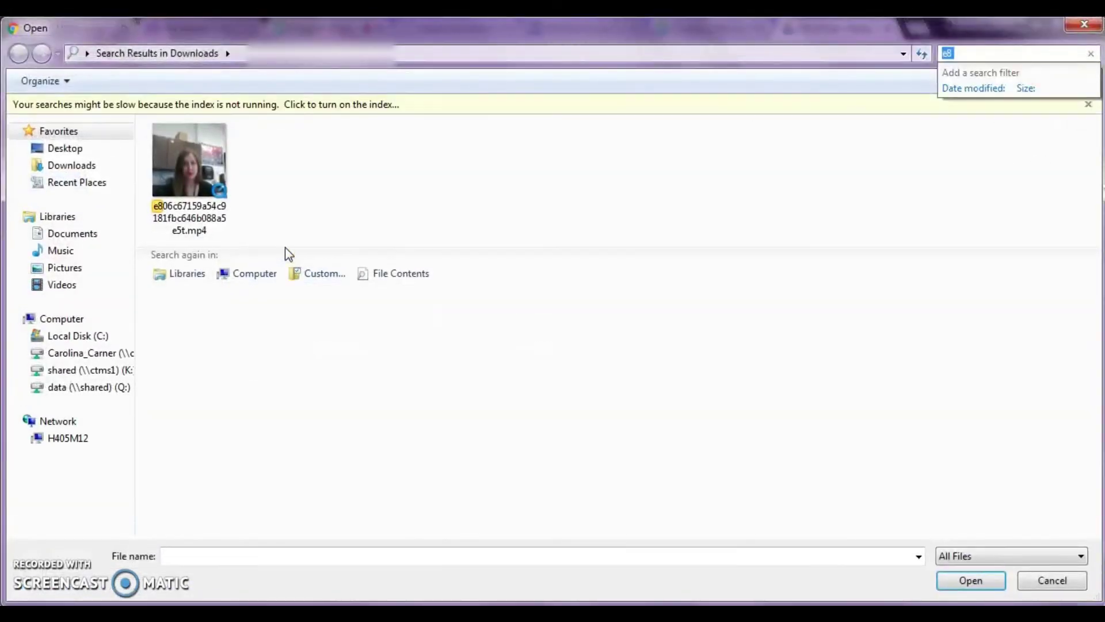
pyautogui.click(962, 51)
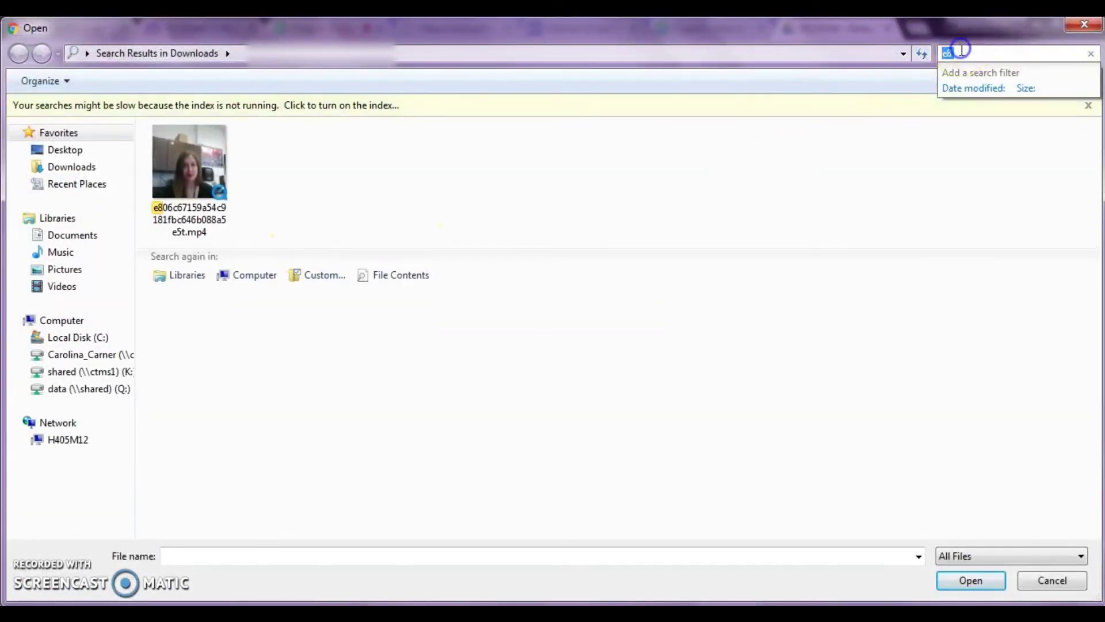
pyautogui.press('BackSpace')
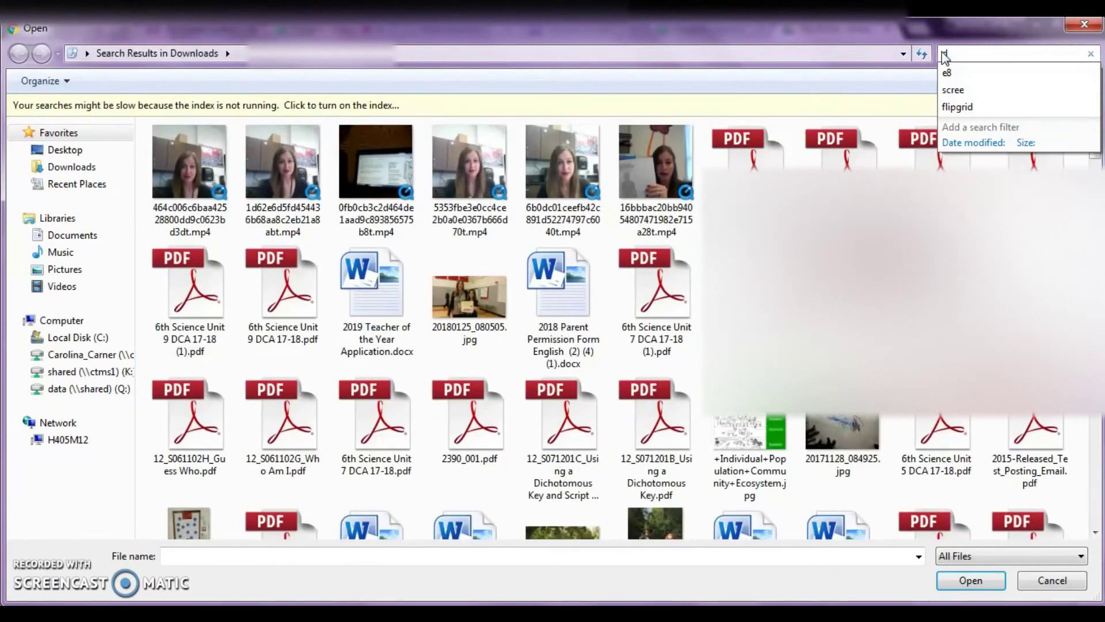
pyautogui.write('dc')
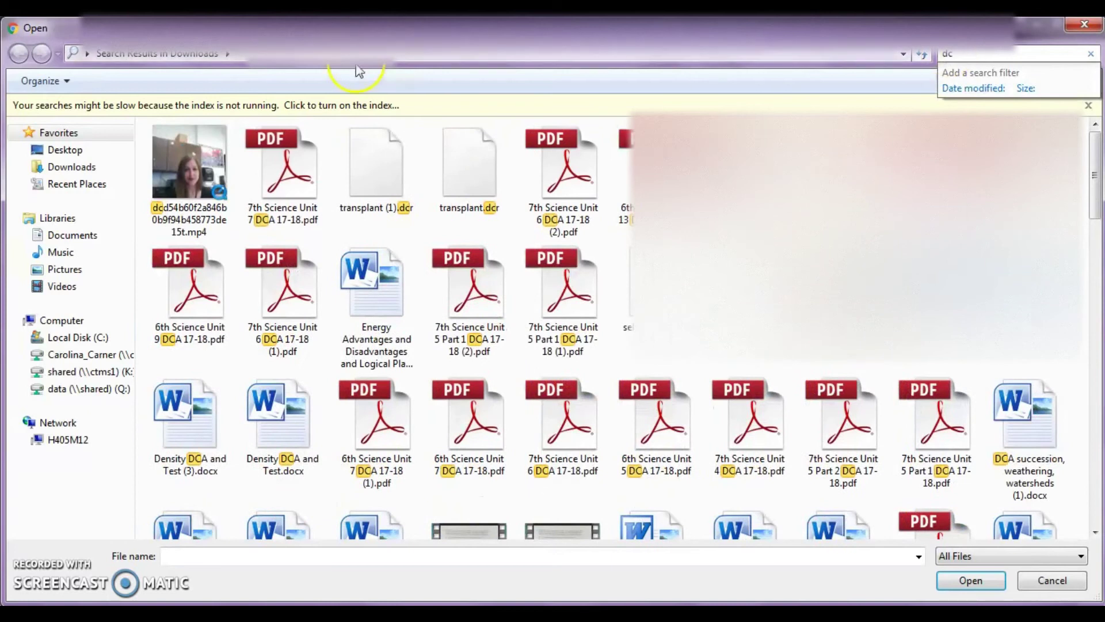
pyautogui.doubleClick(199, 181)
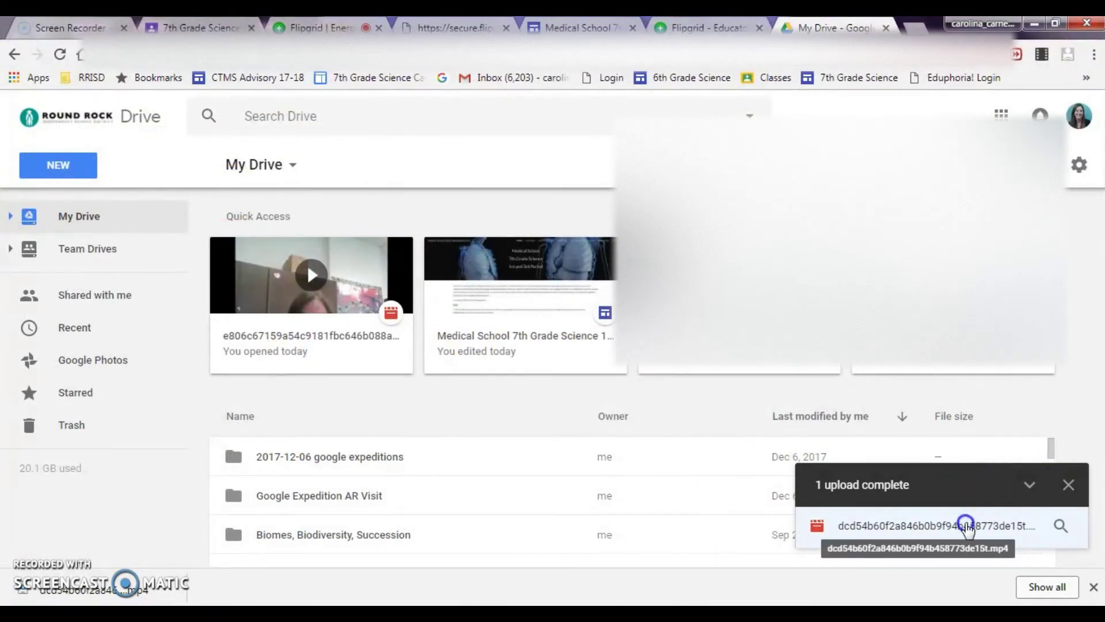
# Change the uploaded mp4's sharing access to 'On - Public on the web' and save
pyautogui.click(966, 525)
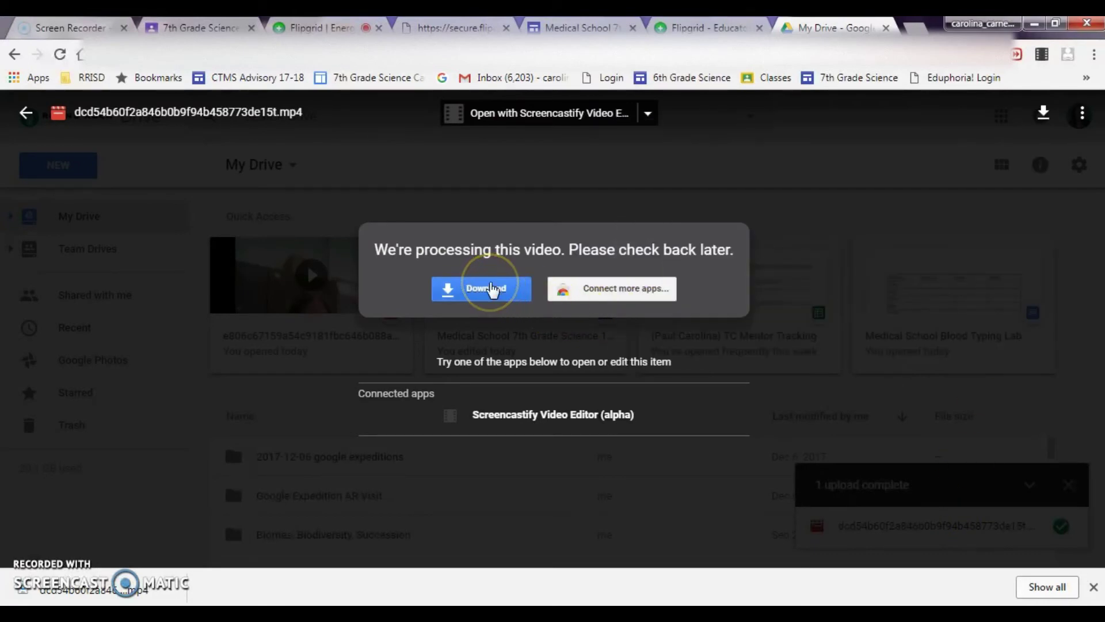
pyautogui.click(492, 290)
pyautogui.click(1085, 118)
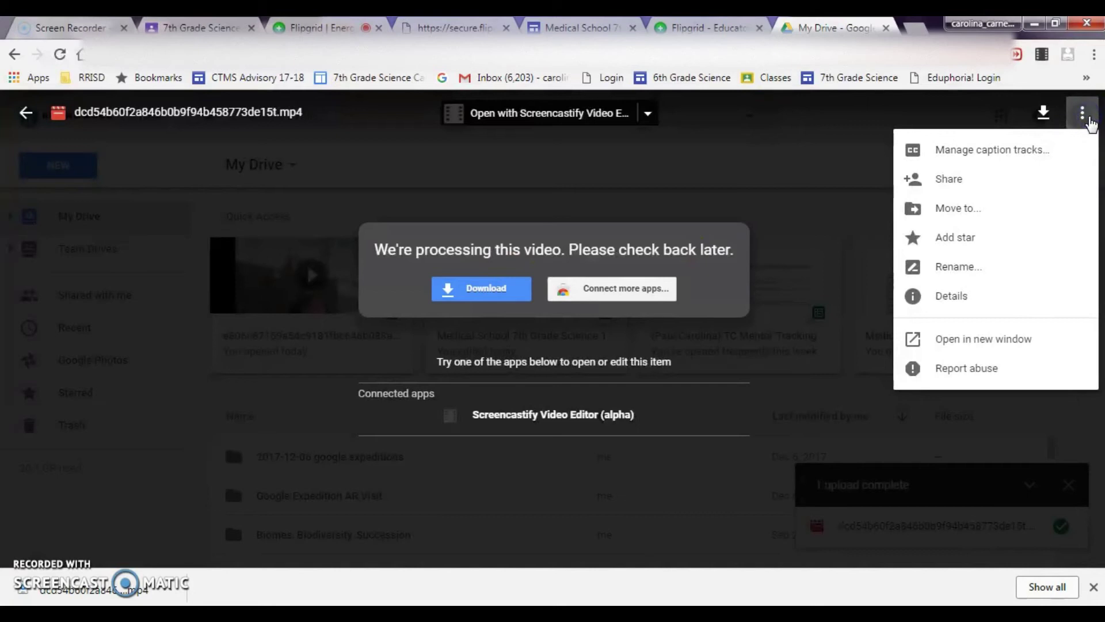
pyautogui.click(948, 179)
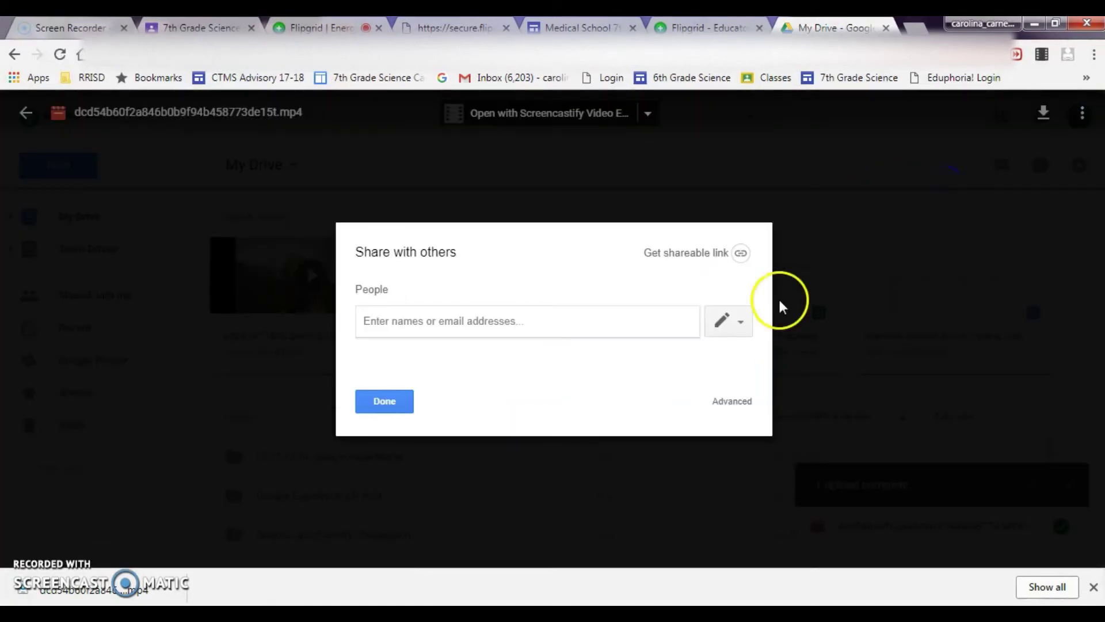
pyautogui.click(720, 406)
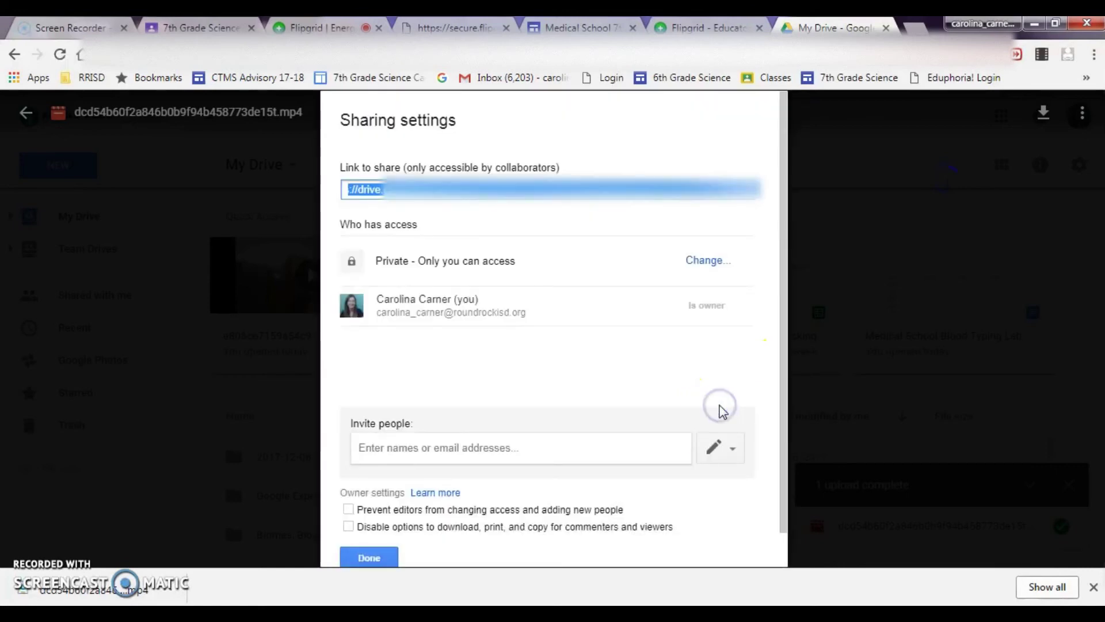
pyautogui.click(709, 260)
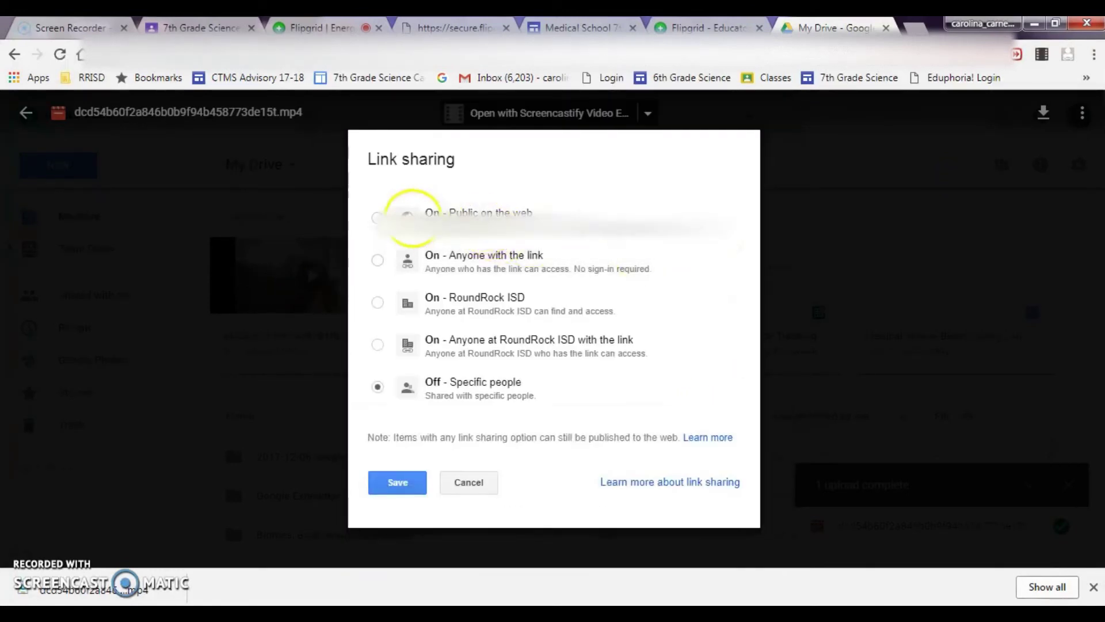
pyautogui.click(410, 217)
pyautogui.click(392, 509)
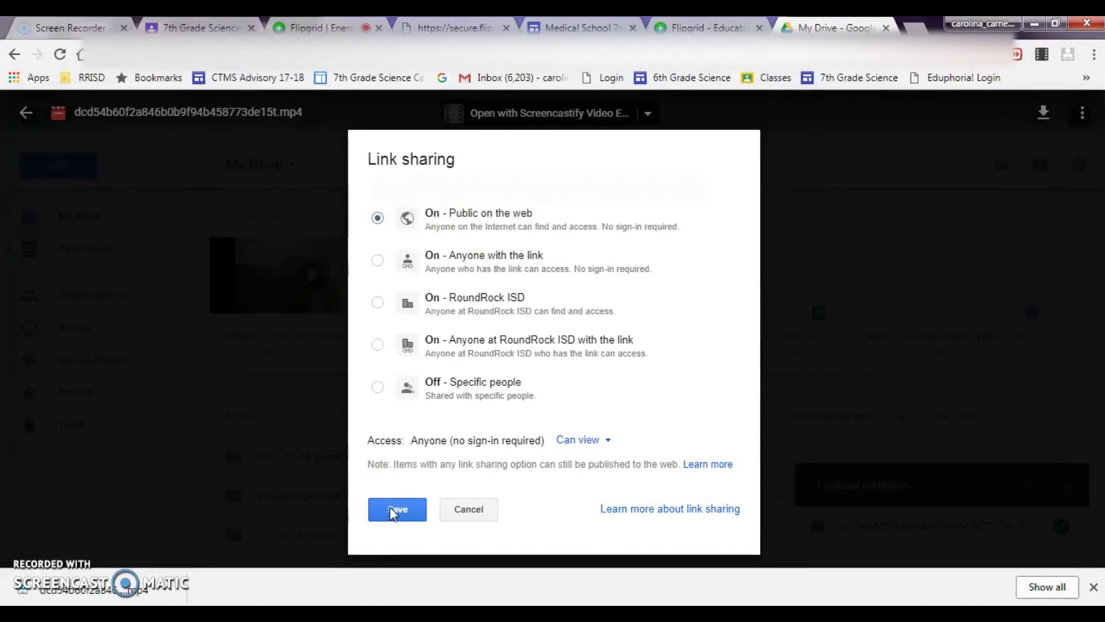
pyautogui.click(389, 508)
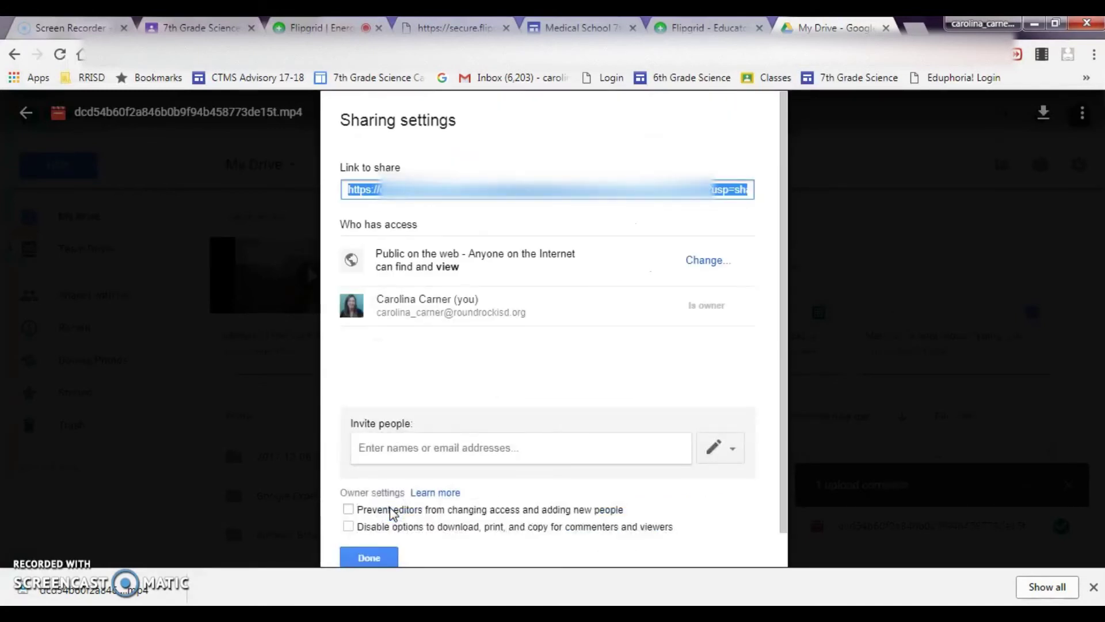
pyautogui.click(374, 556)
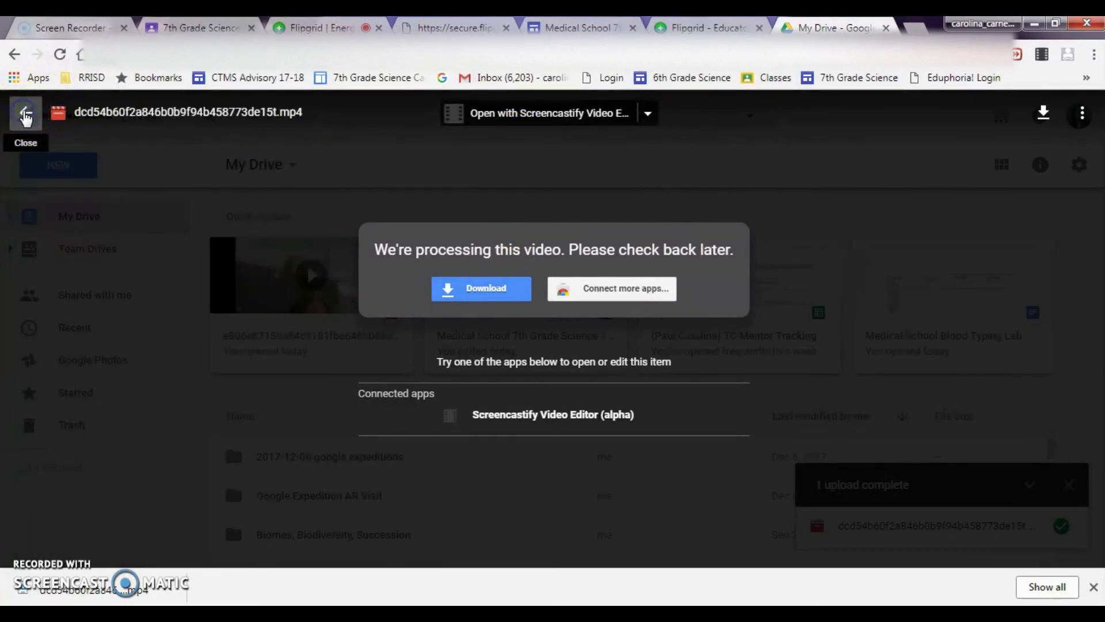
# Close the Drive preview and go to the Google Sites page area under the Flipgrid how-to text
pyautogui.click(26, 117)
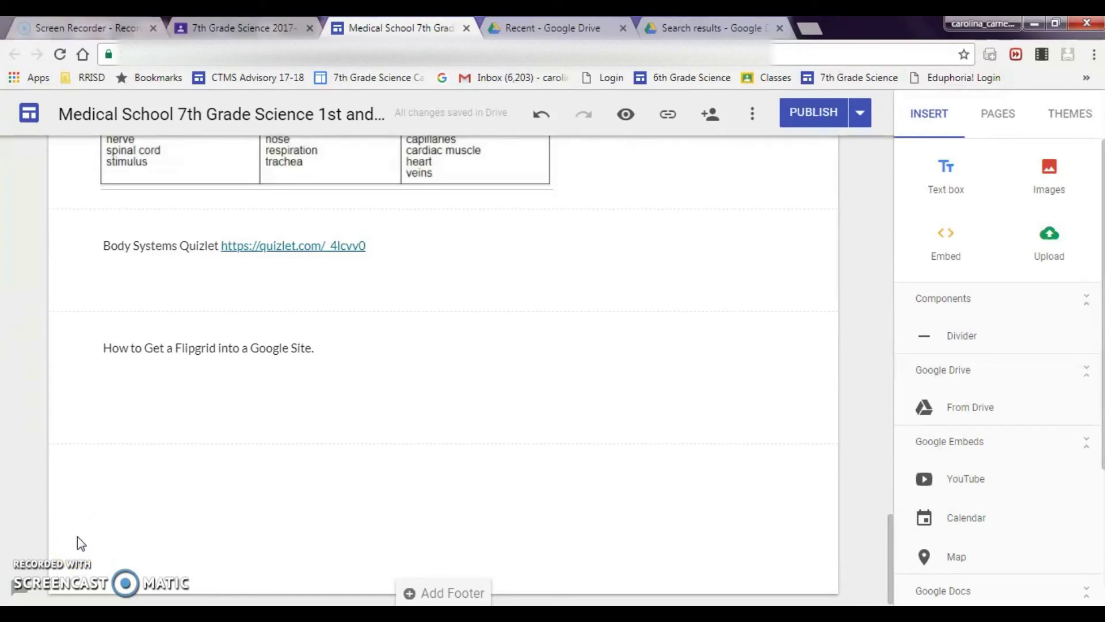
pyautogui.click(88, 537)
# Insert the mp4 response video from Drive's Recent files below the Flipgrid how-to text
pyautogui.click(971, 410)
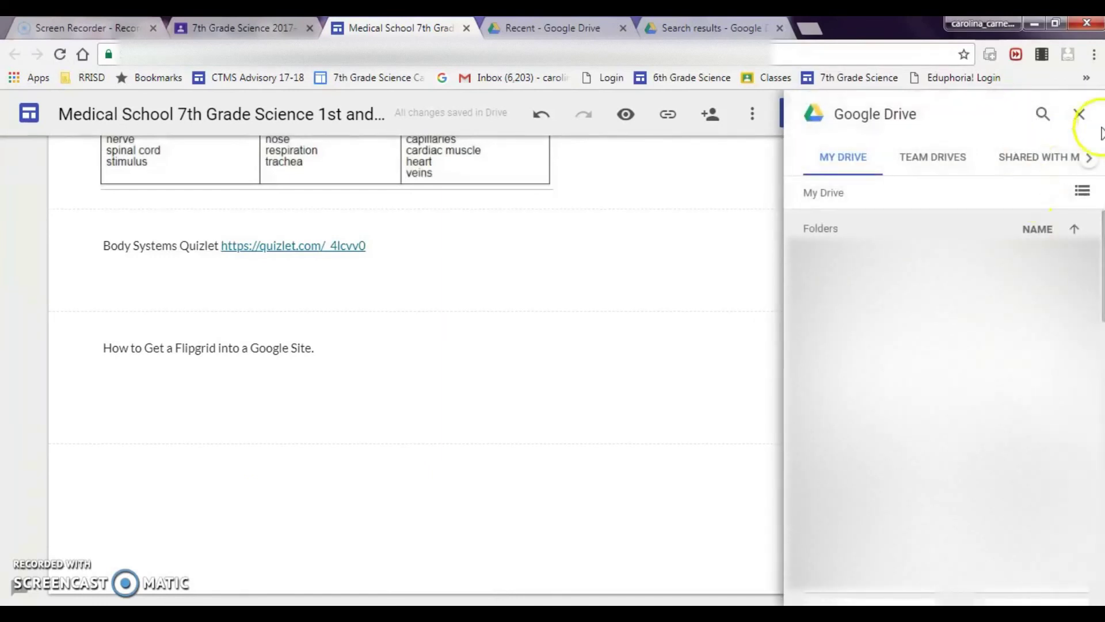
pyautogui.click(1089, 158)
pyautogui.click(1089, 157)
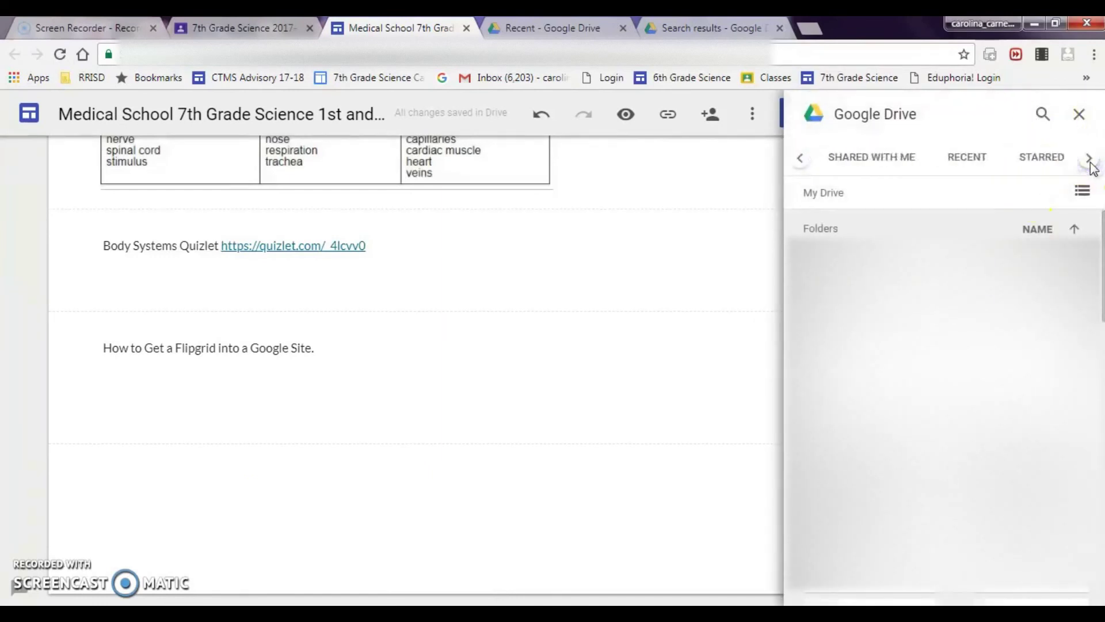
pyautogui.click(964, 164)
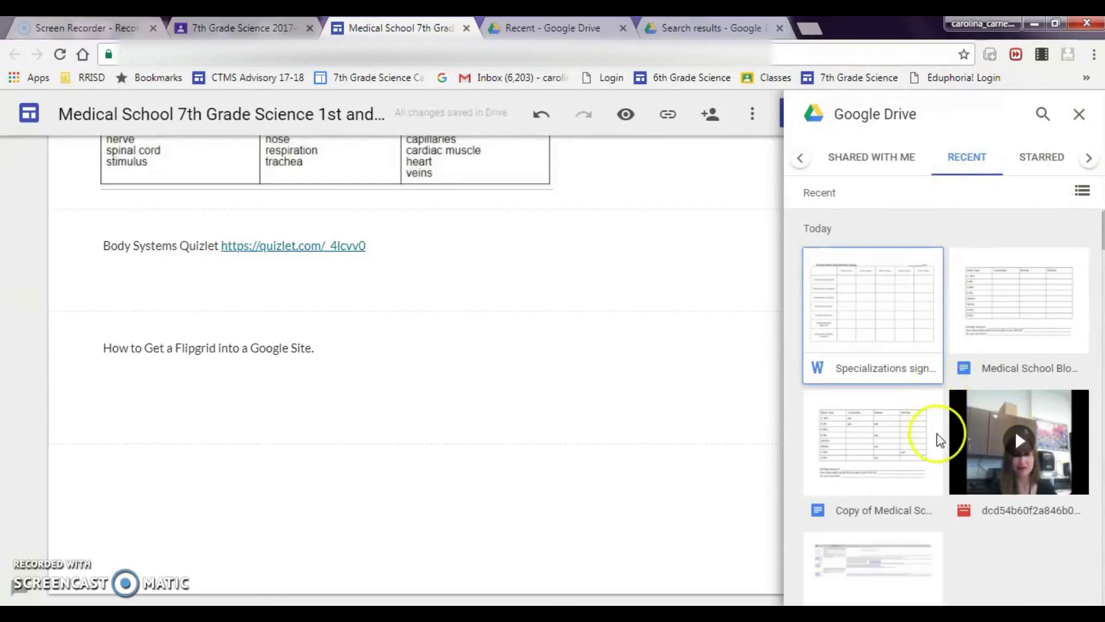
pyautogui.click(993, 462)
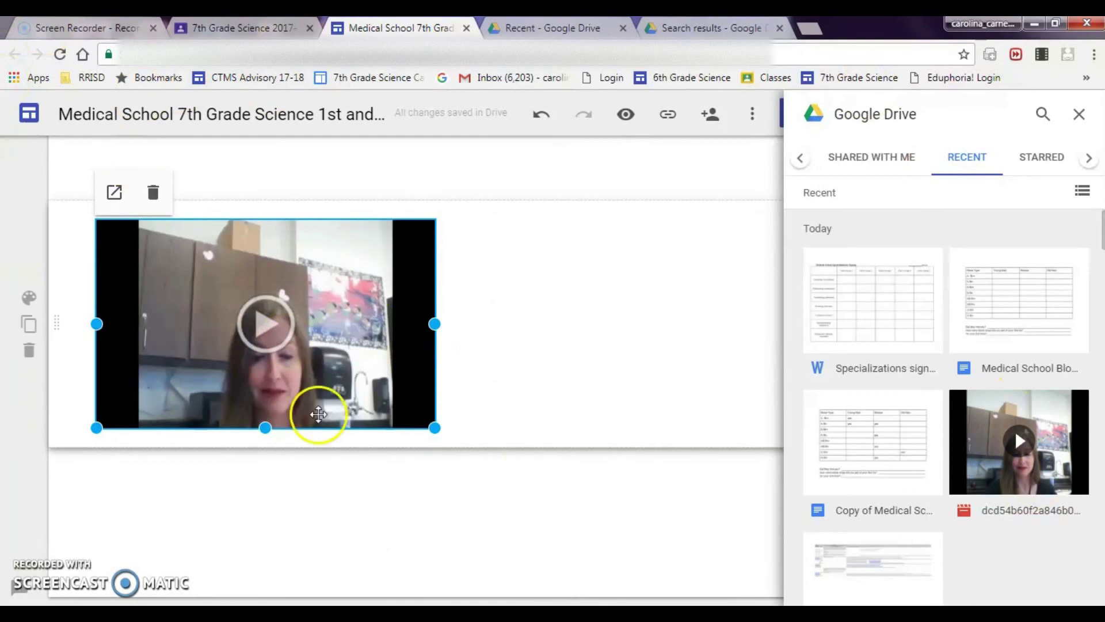
pyautogui.click(436, 360)
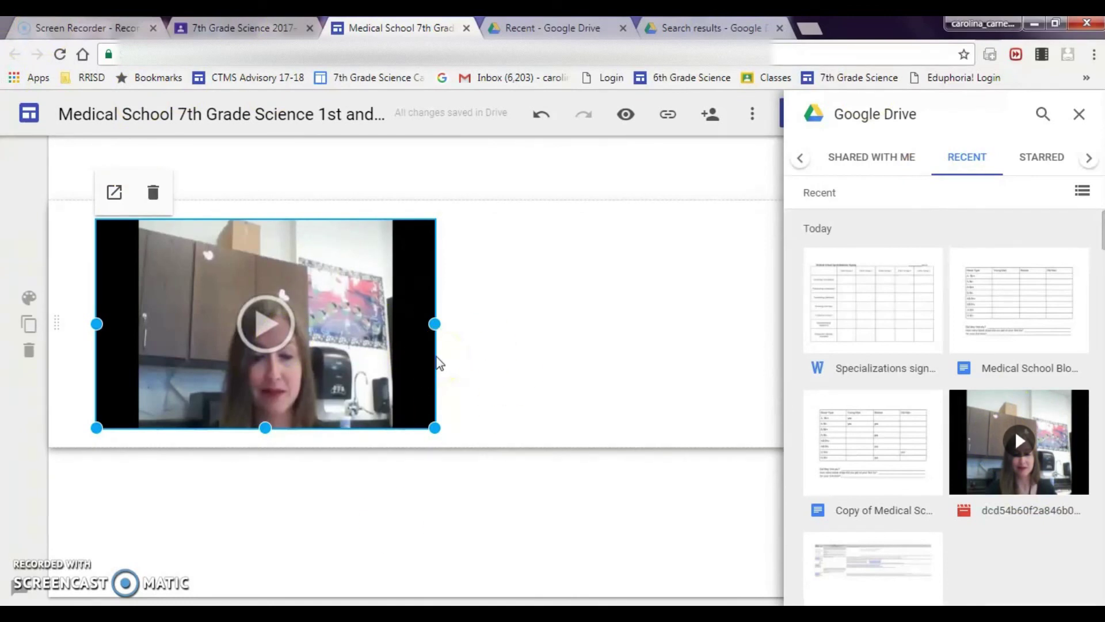